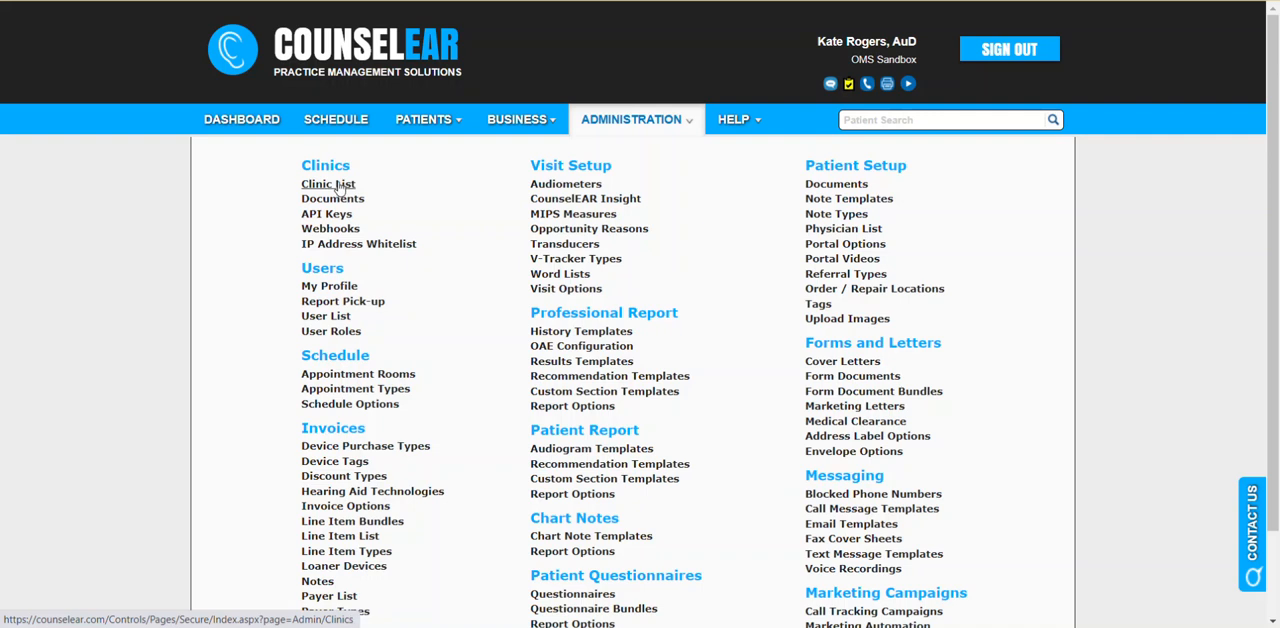
- In the OMS Sandbox Clinic's financial insurance settings, complete Address #2 of the service facility location with the suite number and save the clinic
left_click(340, 188)
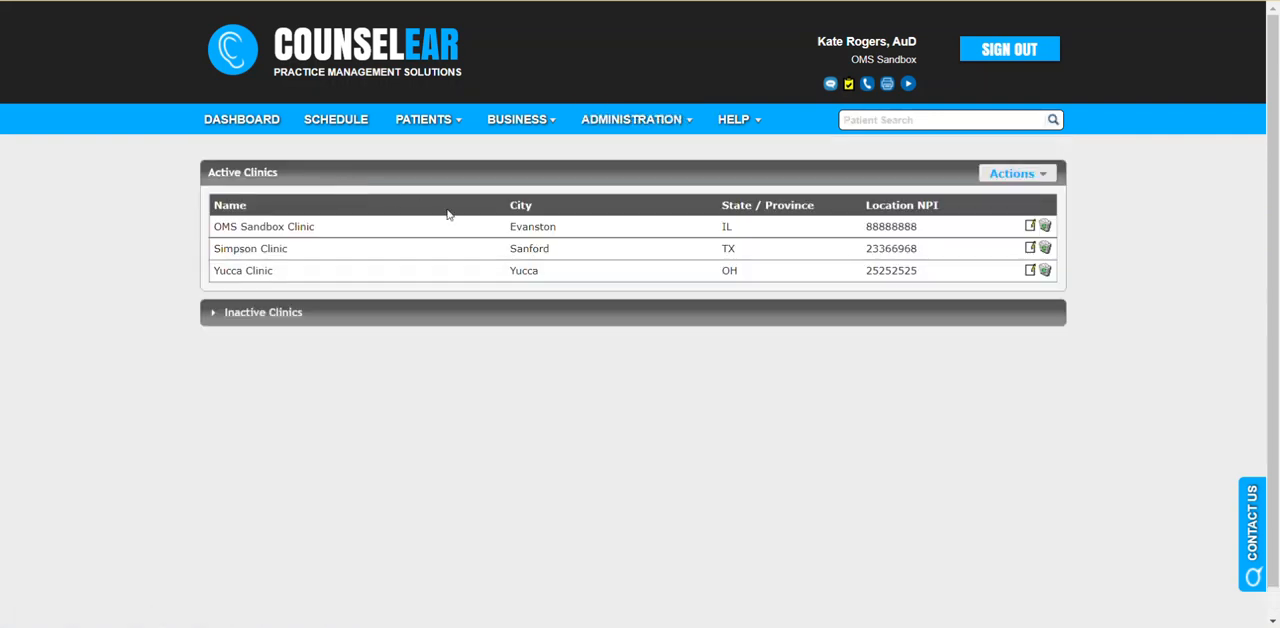
left_click(1031, 227)
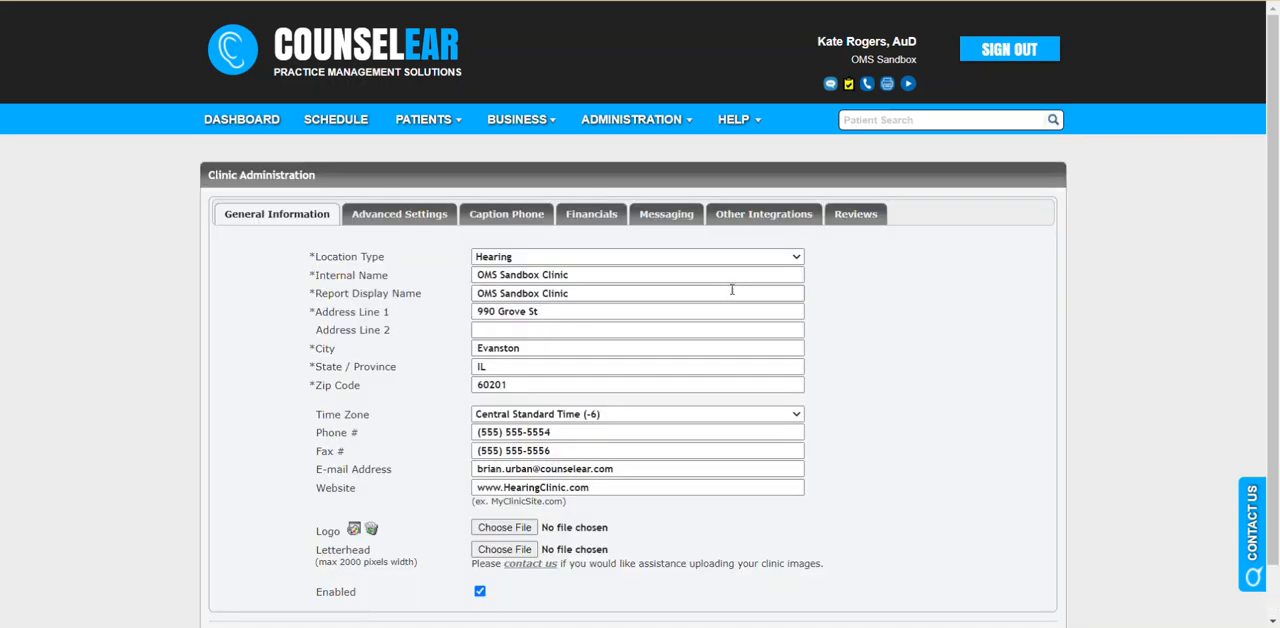
left_click(588, 222)
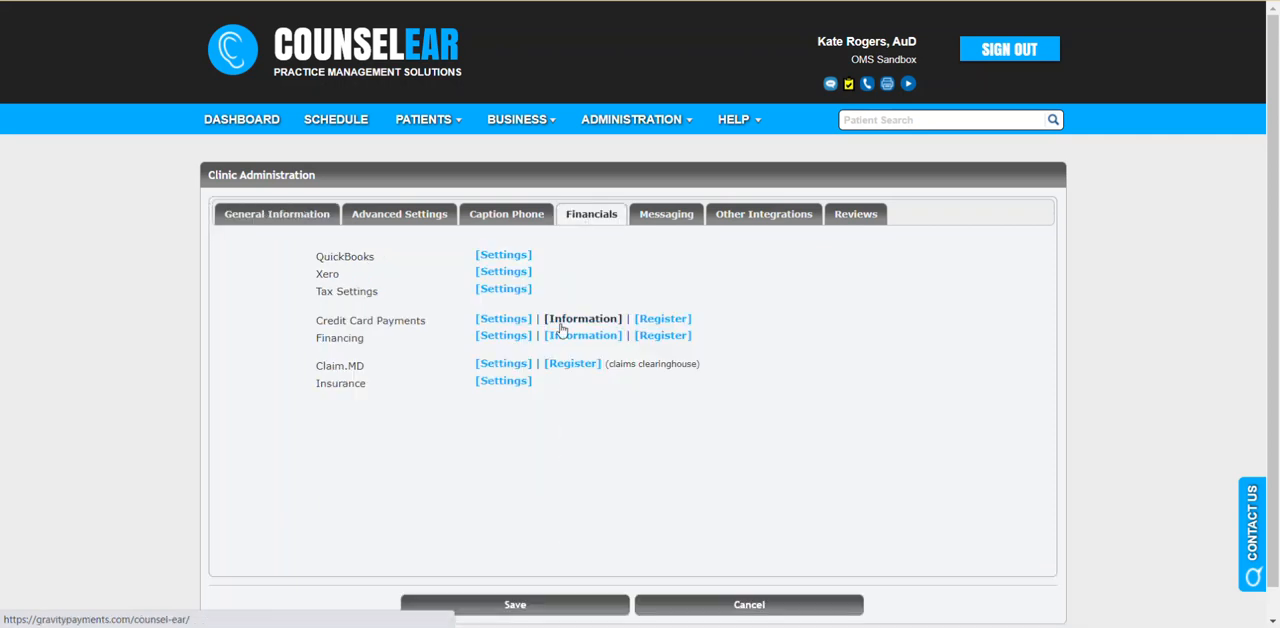
left_click(515, 384)
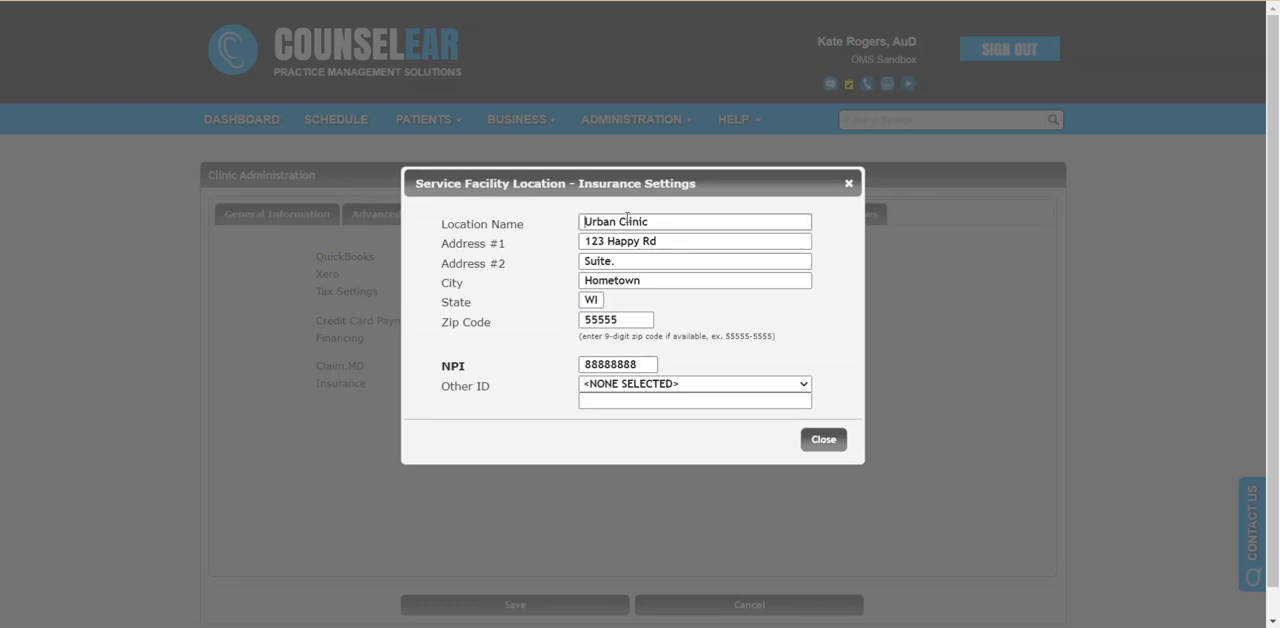
left_click(634, 266)
type("55")
left_click(498, 316)
left_click(838, 439)
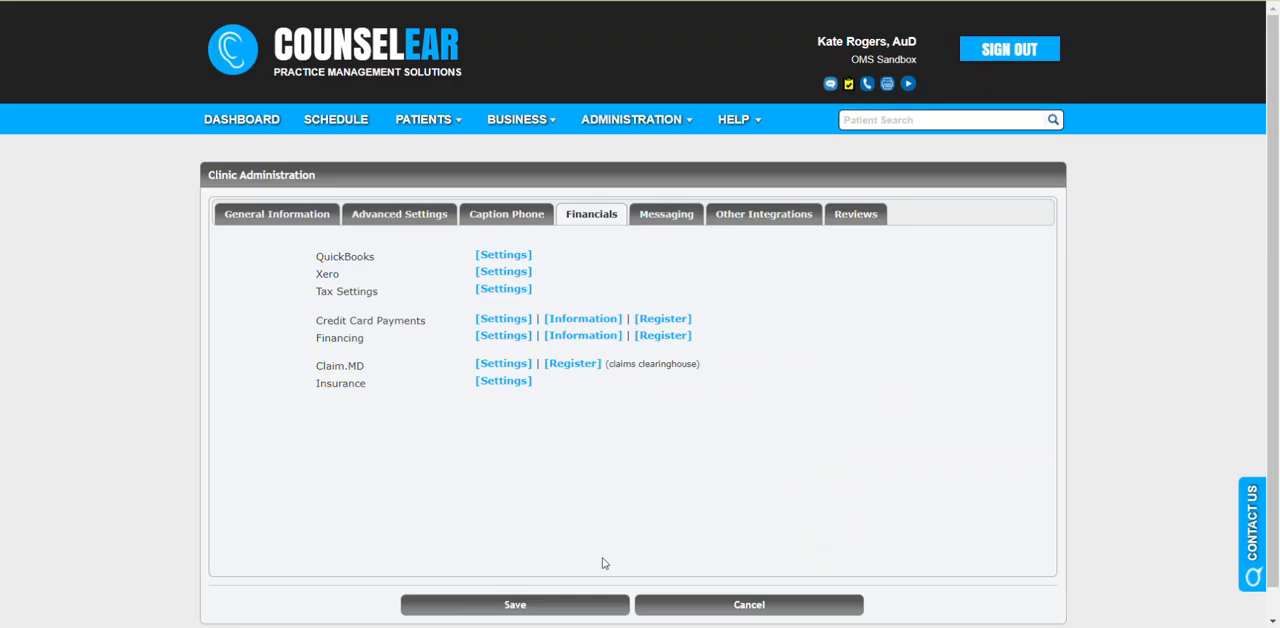
left_click(563, 606)
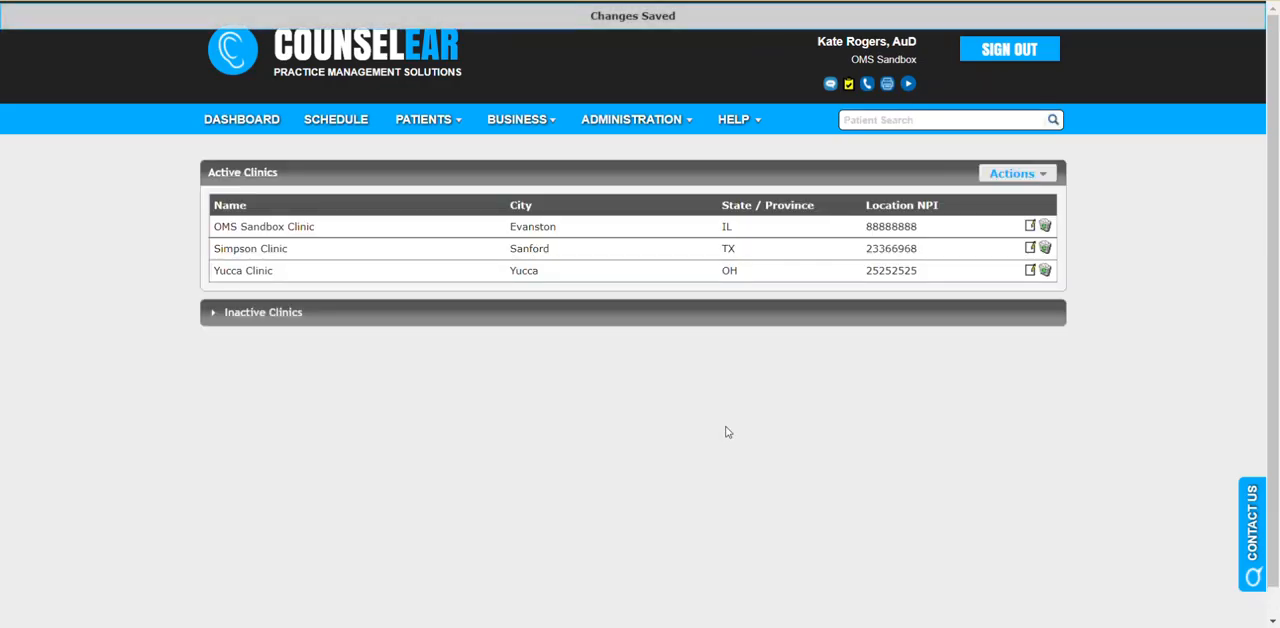
- Open the billing provider insurance settings of the own user profile and examine the Individual and Group provider types
left_click(668, 131)
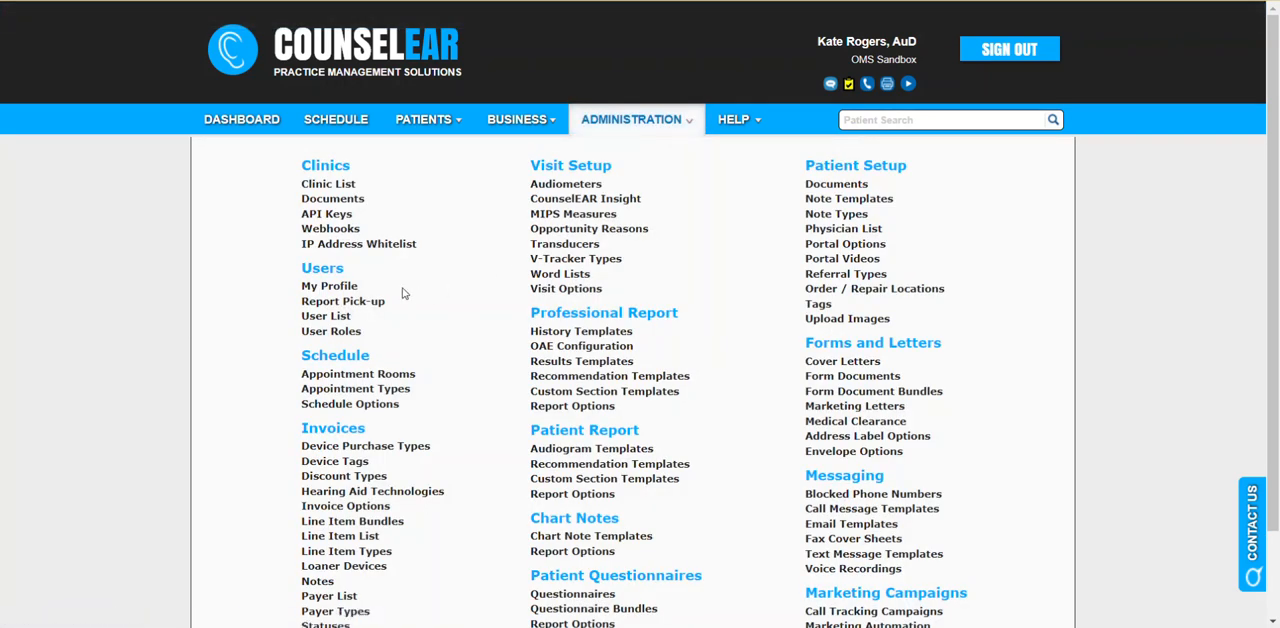
left_click(330, 287)
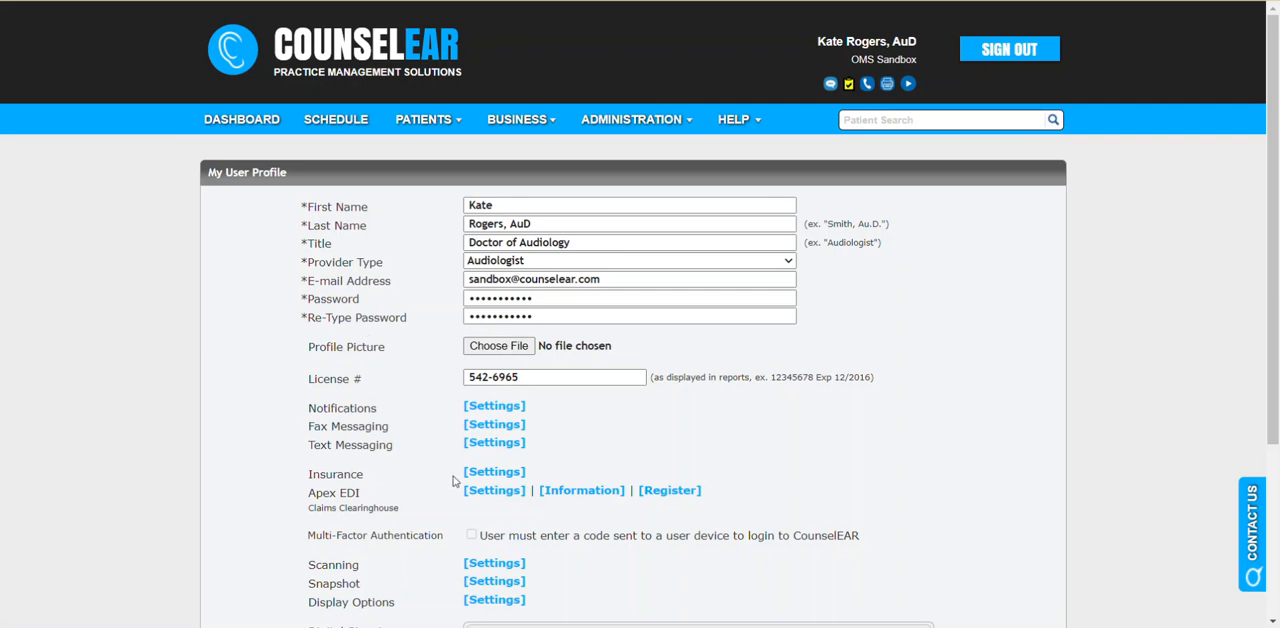
left_click(490, 476)
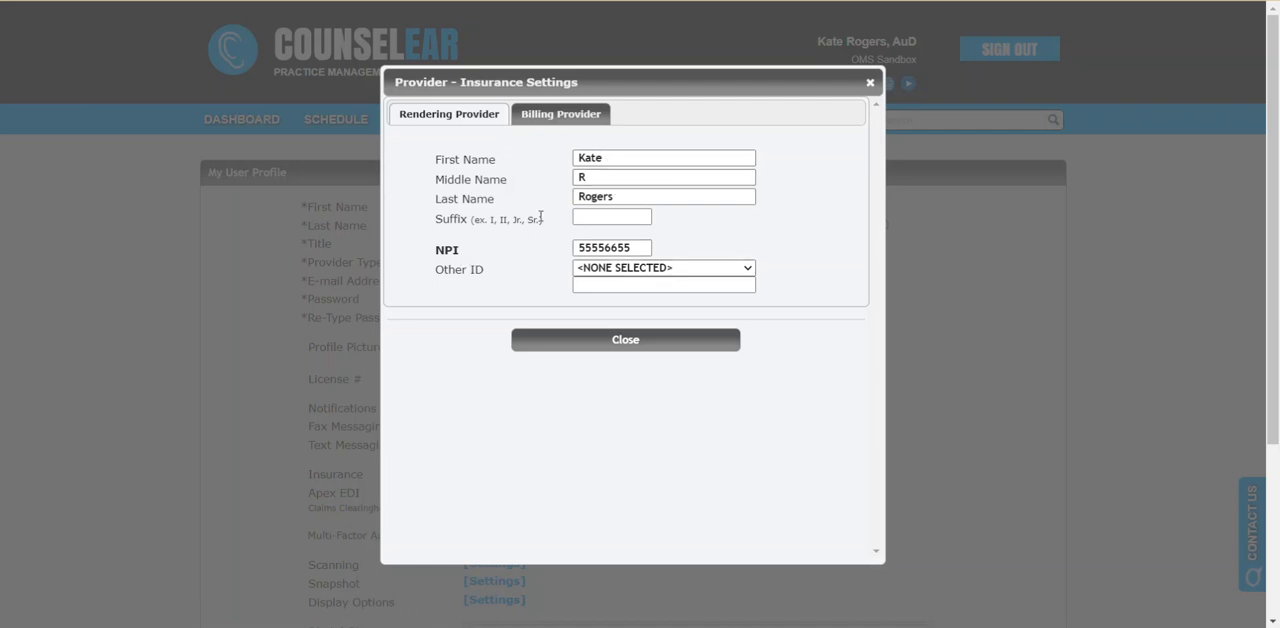
left_click(555, 124)
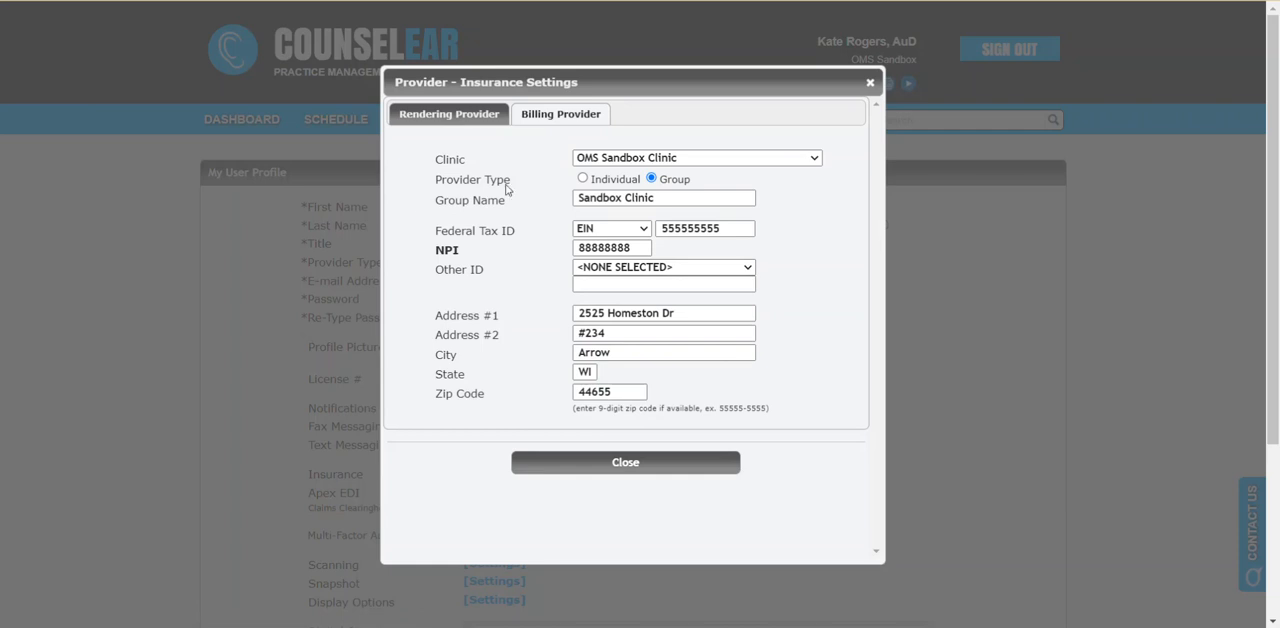
mouse_move(432, 182)
left_mouse_down()
mouse_move(490, 180)
mouse_move(437, 180)
left_mouse_up()
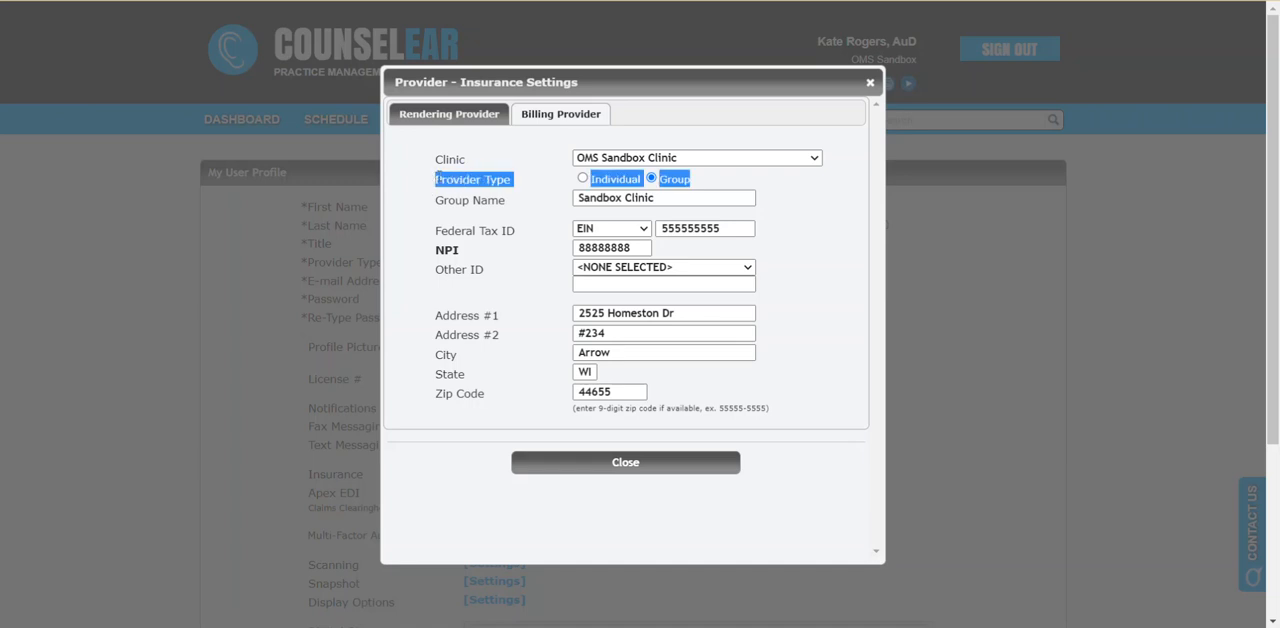
left_click(527, 184)
left_click_drag(659, 182, 693, 187)
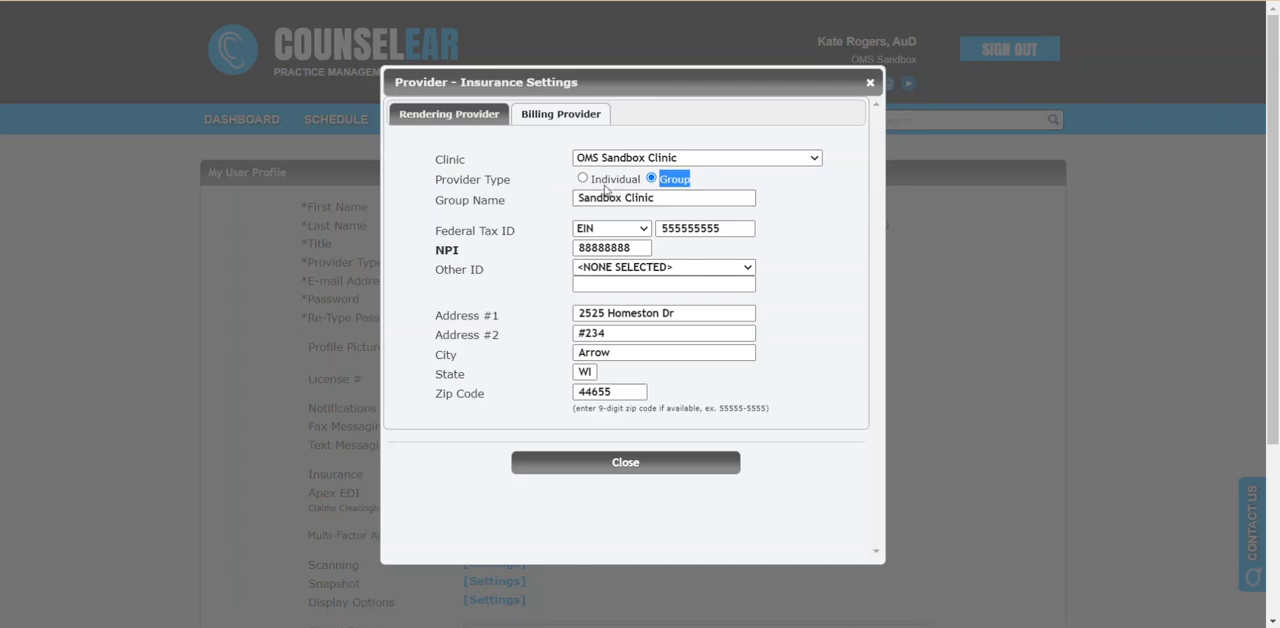
left_click_drag(591, 181, 654, 187)
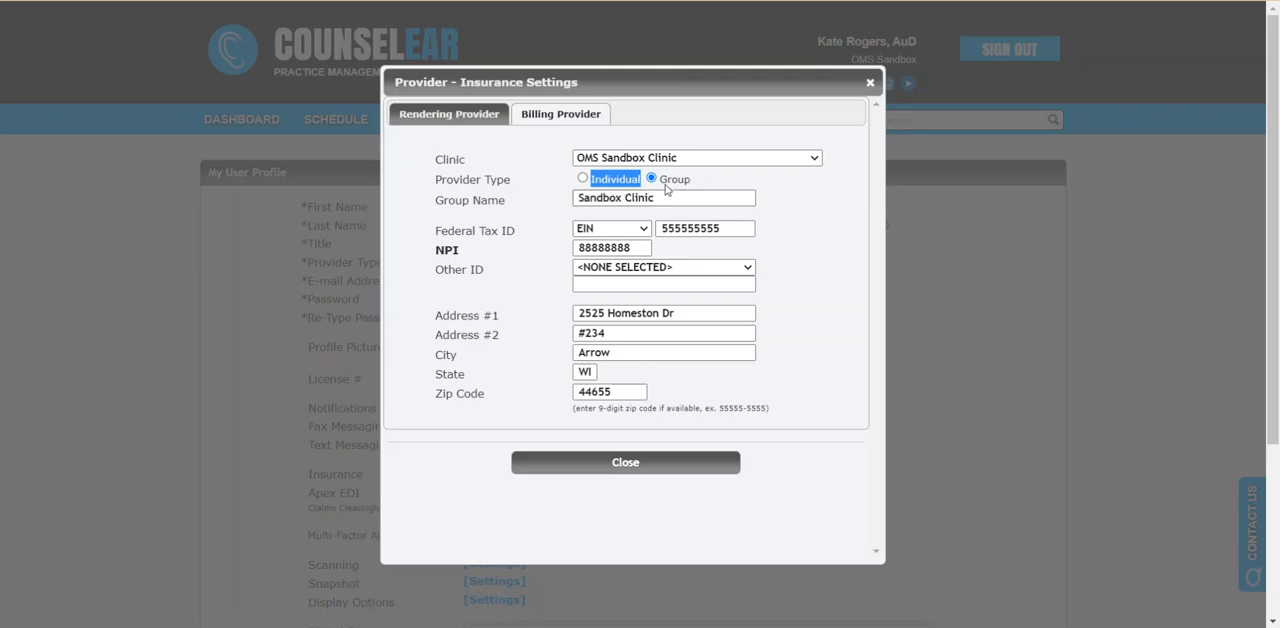
left_click(697, 182)
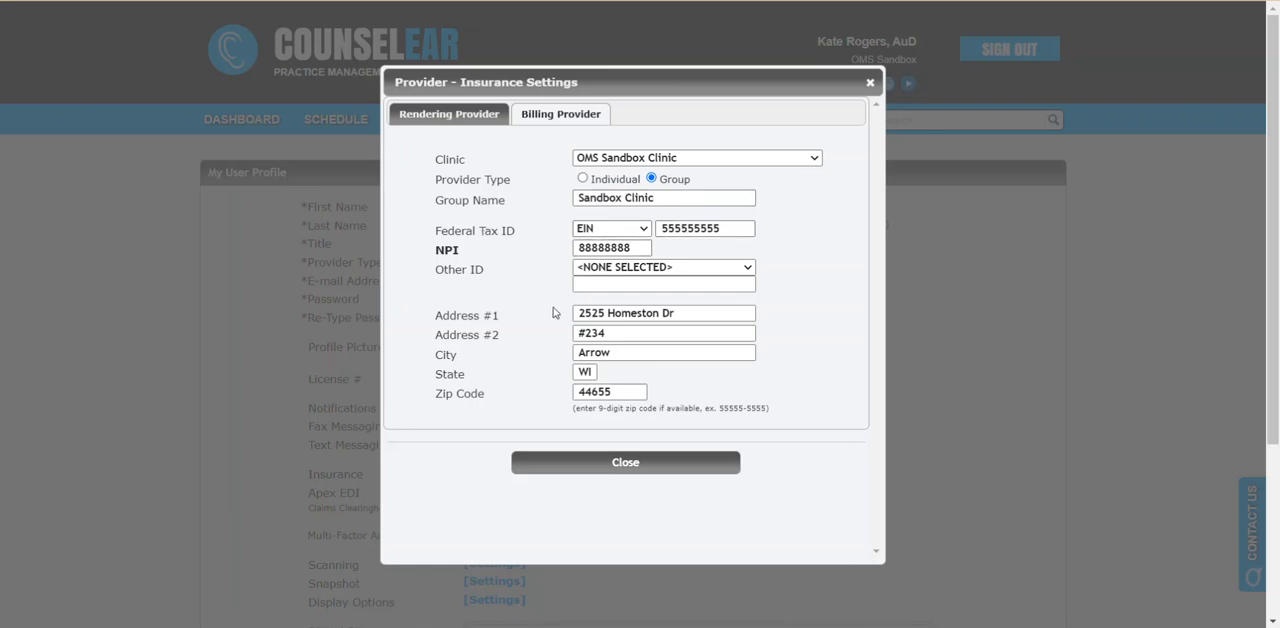
- Set the billing provider type for OMS Sandbox Clinic to Individual and check the Federal Tax ID field
left_click(582, 179)
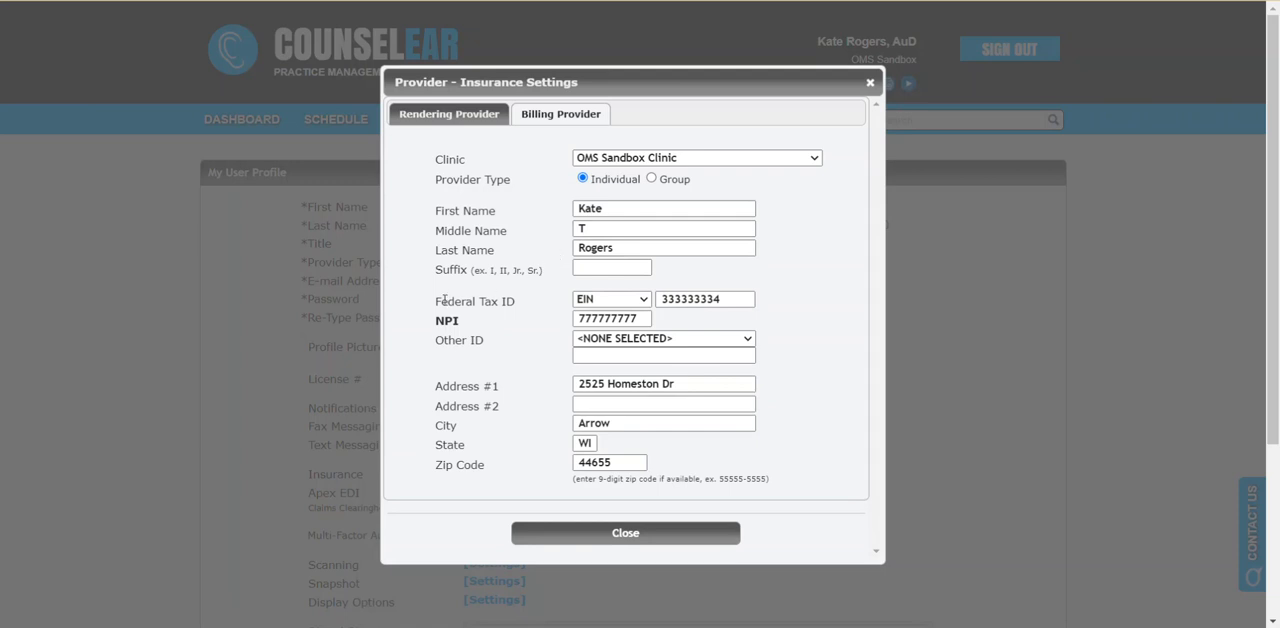
left_click_drag(437, 300, 519, 306)
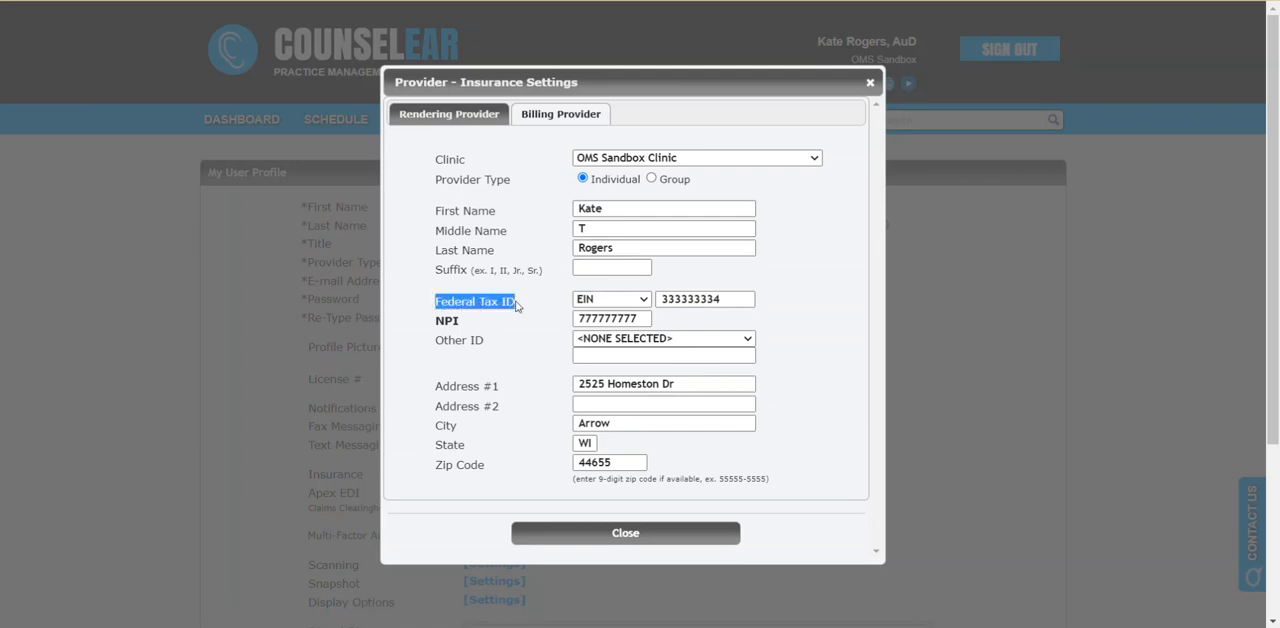
left_click(517, 323)
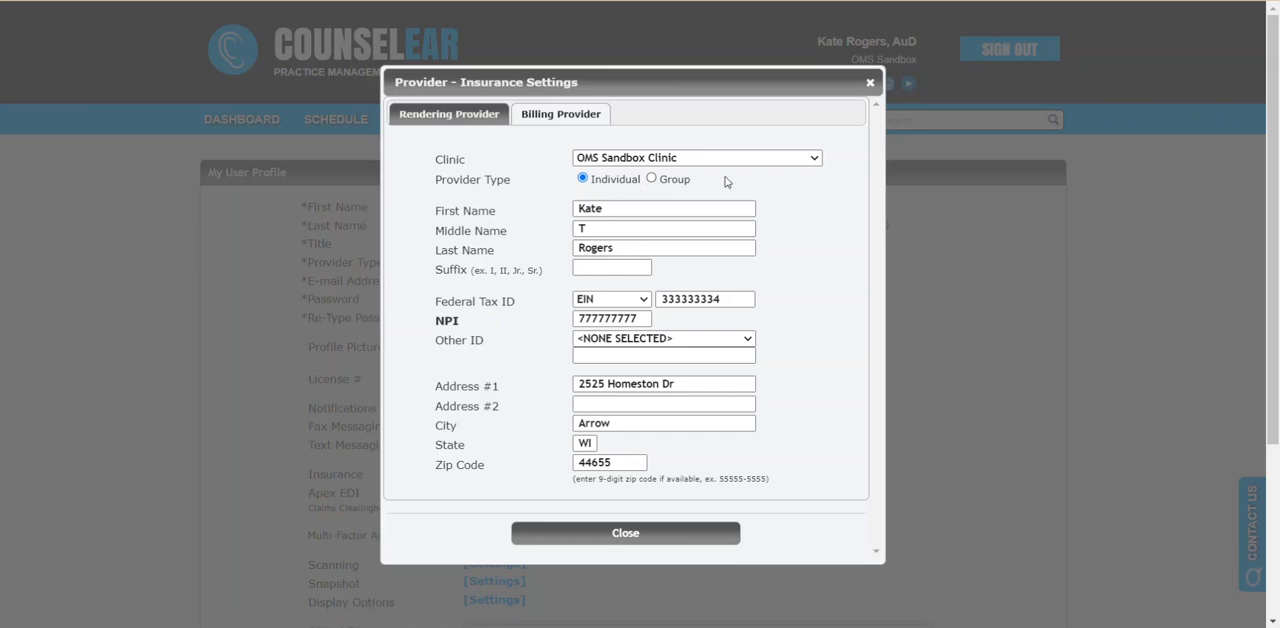
- Switch the billing provider settings to Simpson Clinic, review its details and save the user profile
left_click(815, 158)
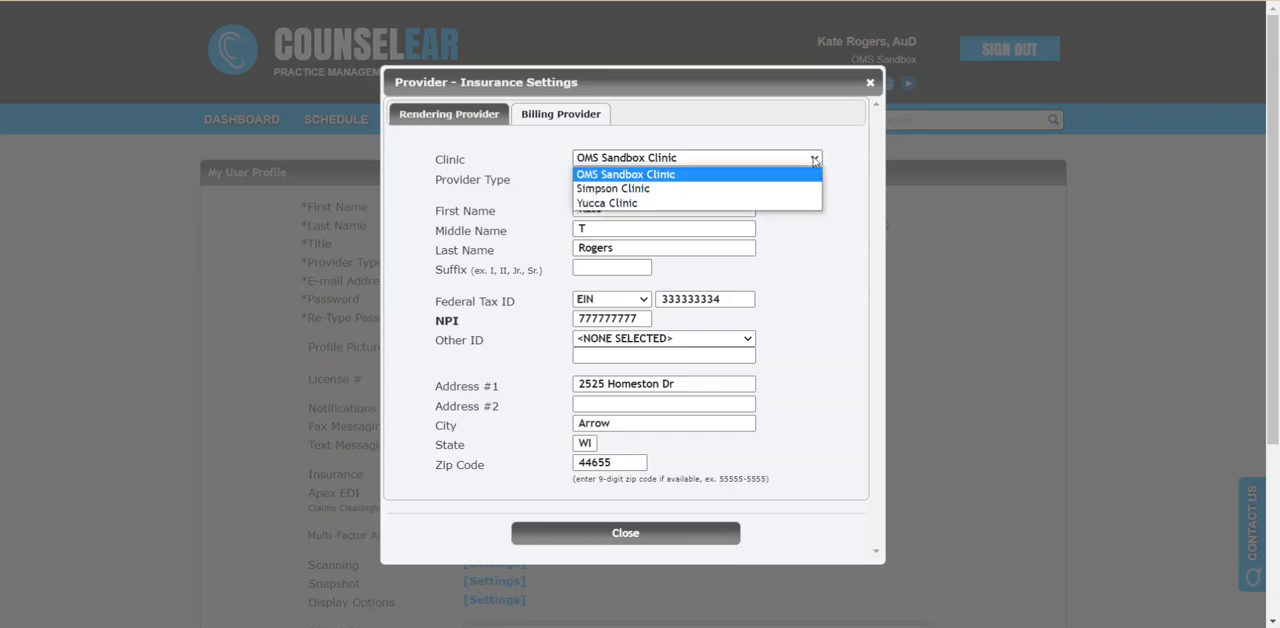
left_click(770, 197)
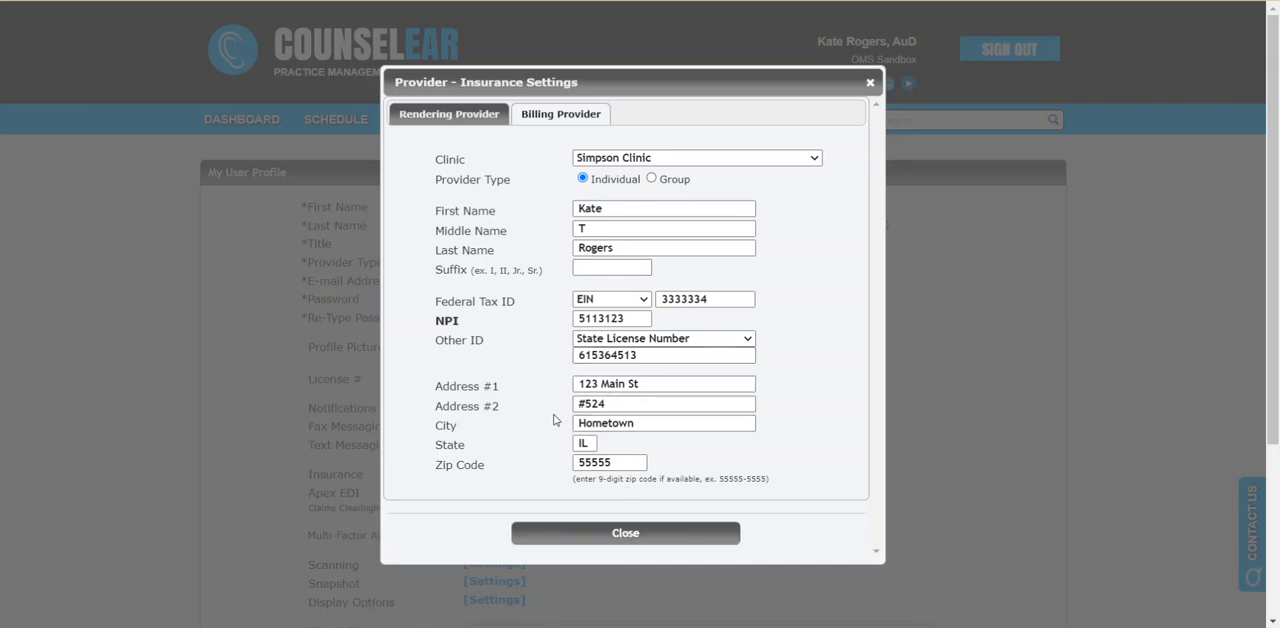
left_click(603, 531)
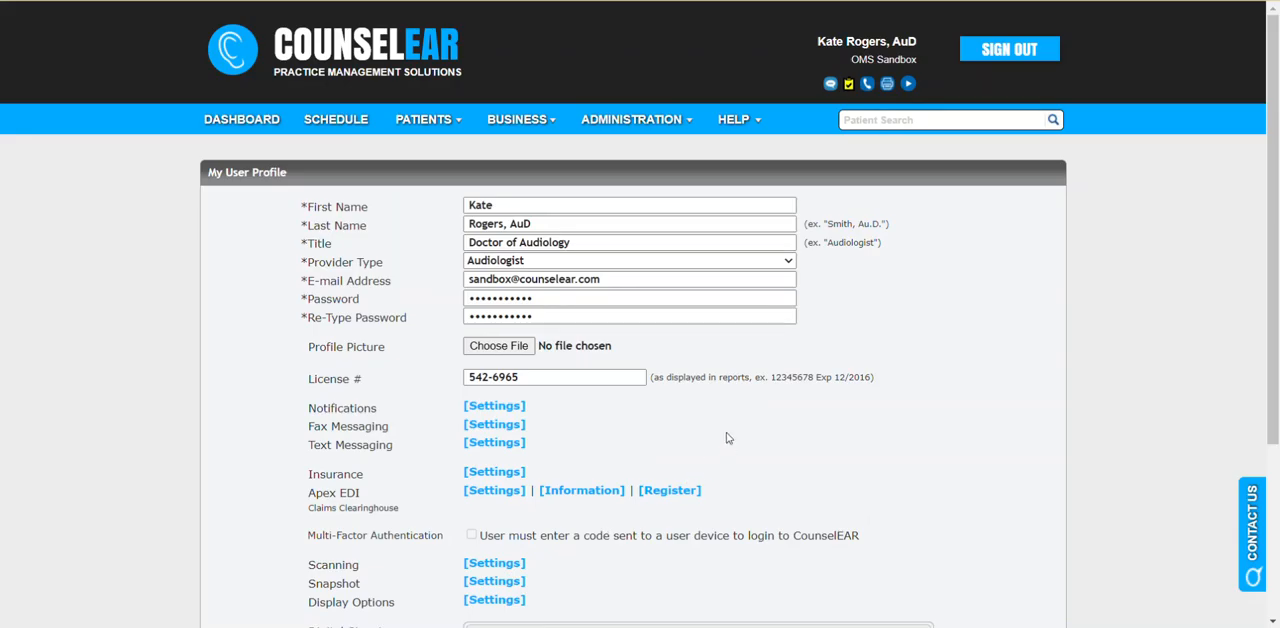
scroll(737, 403, "down", 3)
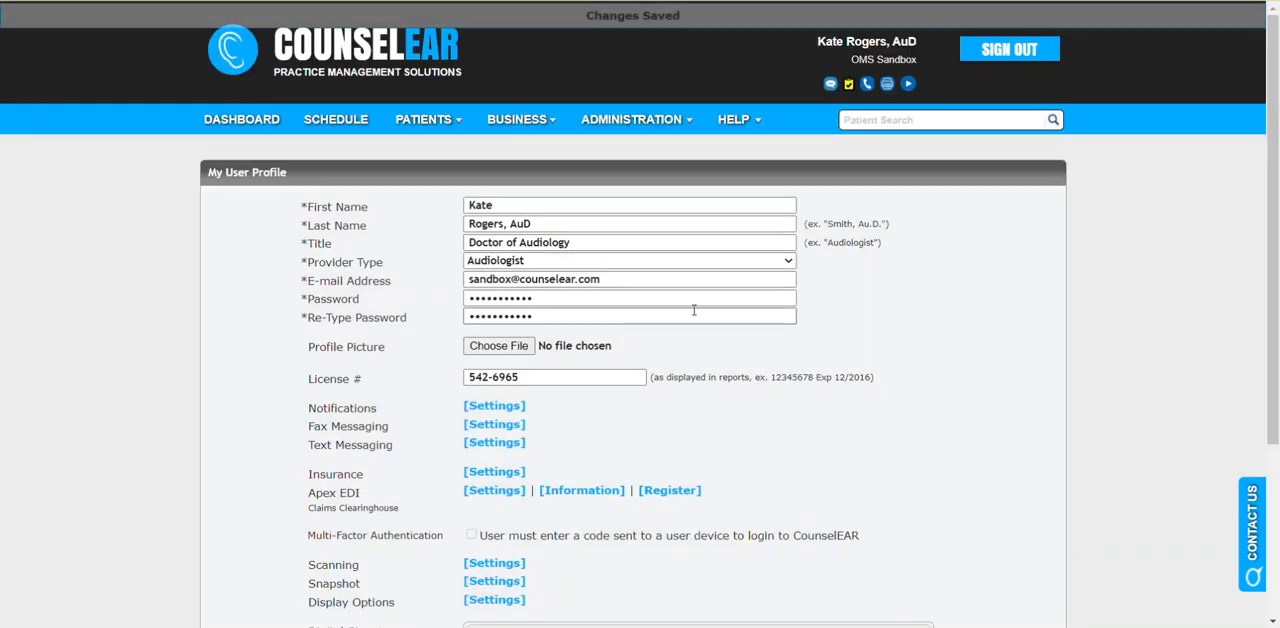
- For the first audiologist in the user list, set the OMS Sandbox Clinic billing provider type to Individual and save the user
left_click(680, 132)
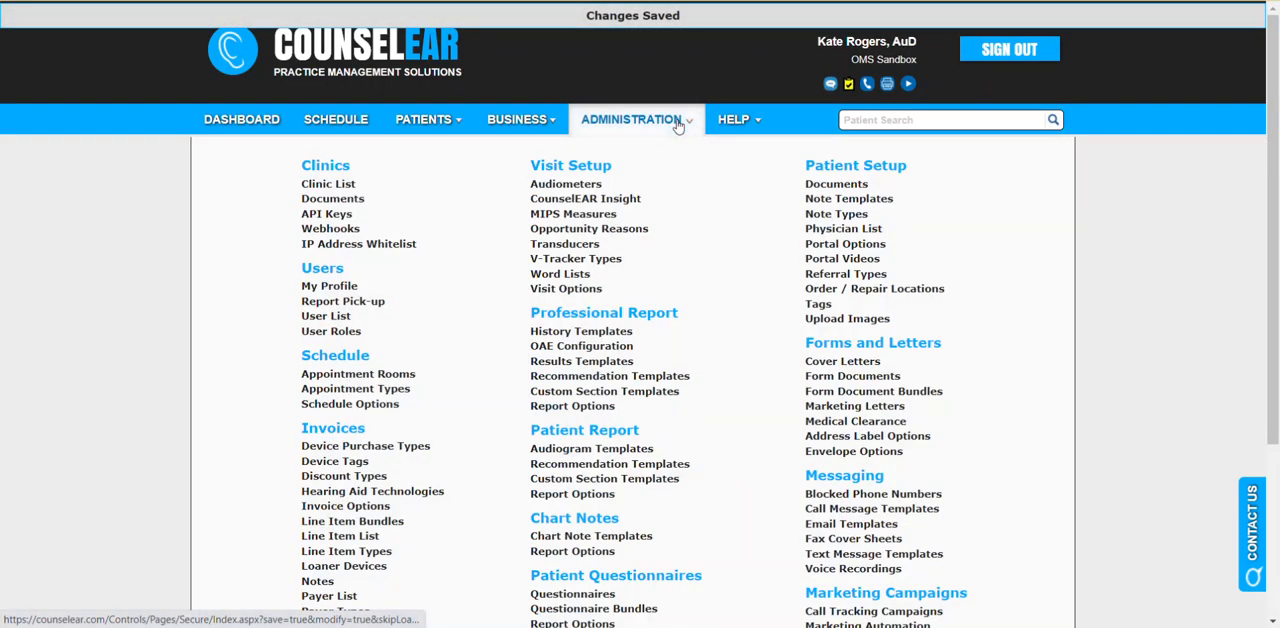
left_click(330, 318)
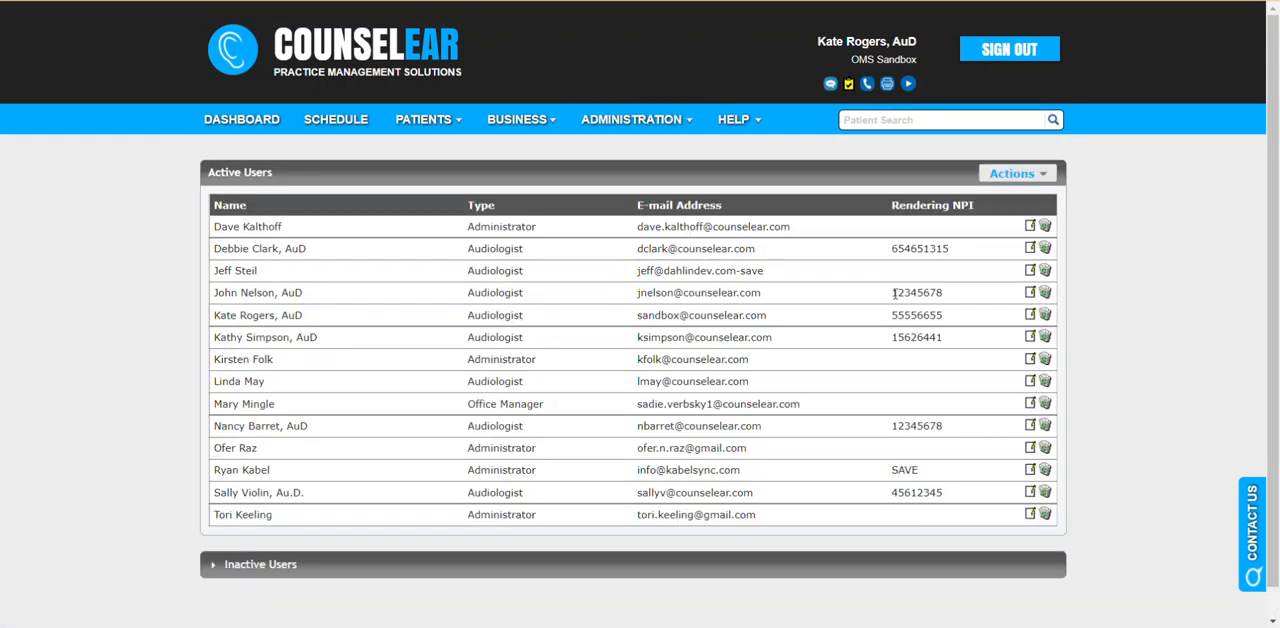
left_click(1030, 249)
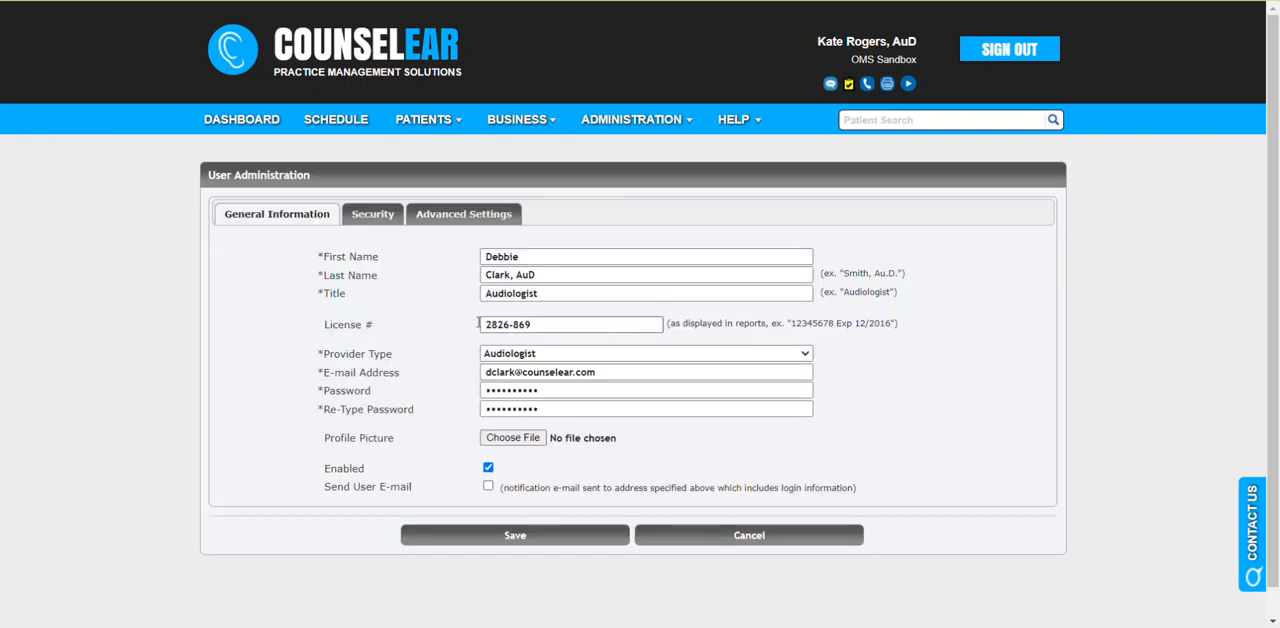
left_click(454, 220)
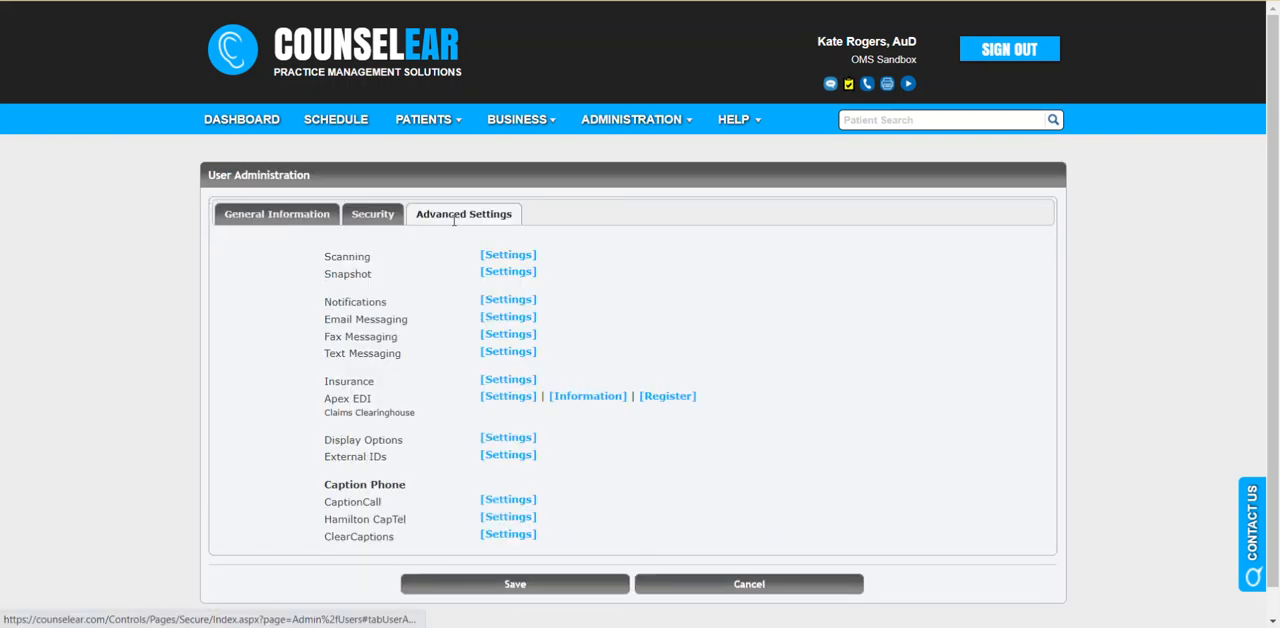
left_click(500, 382)
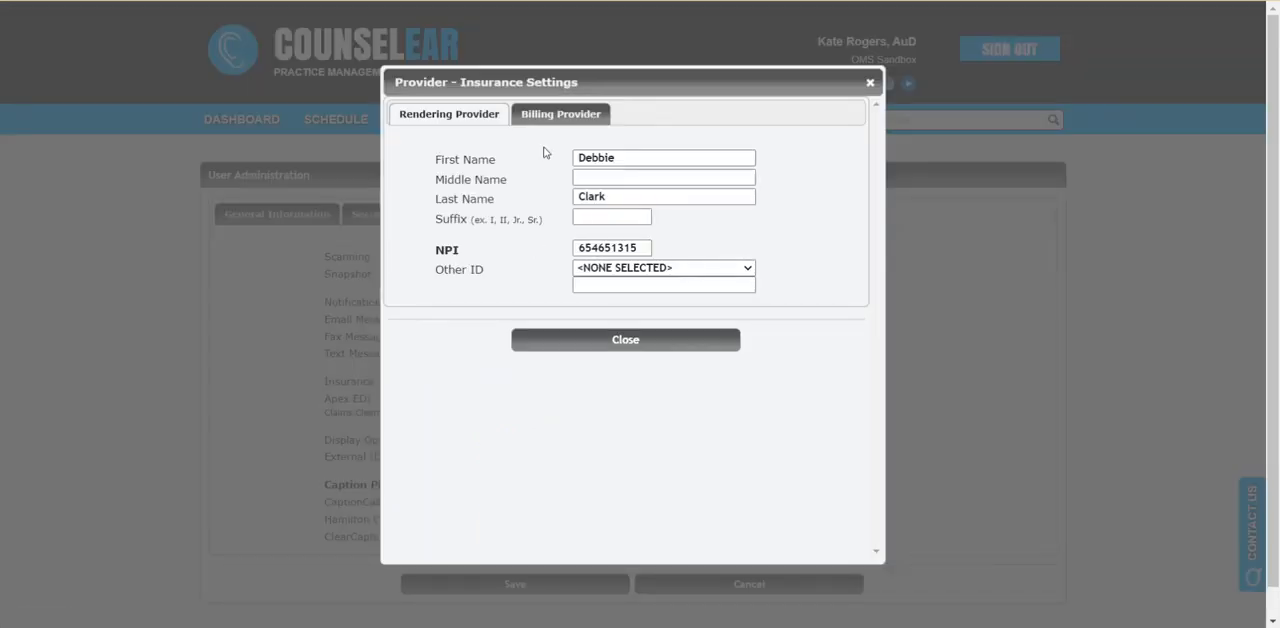
left_click(566, 120)
left_click(563, 116)
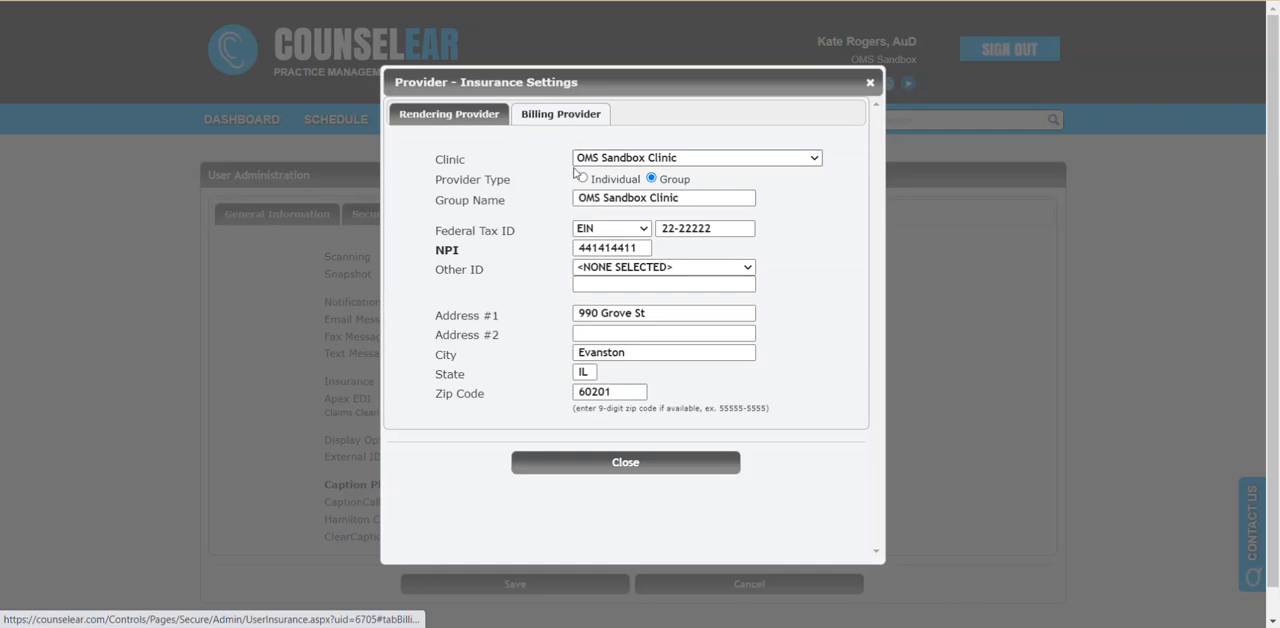
left_click(612, 180)
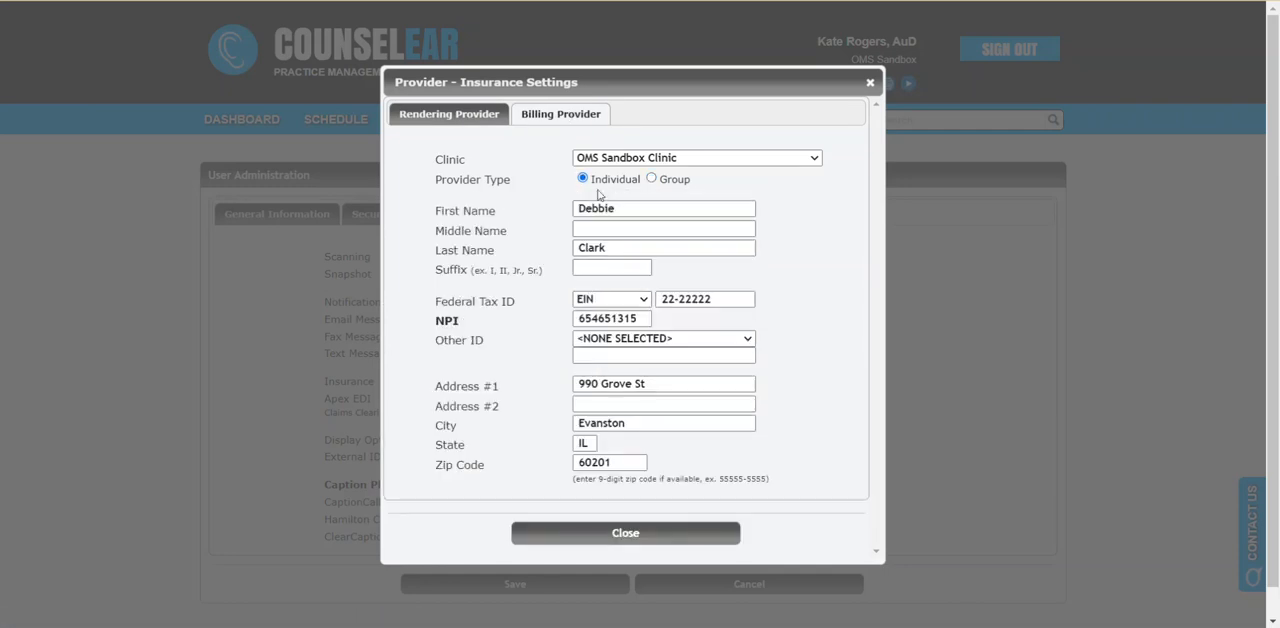
left_click(624, 534)
left_click(546, 585)
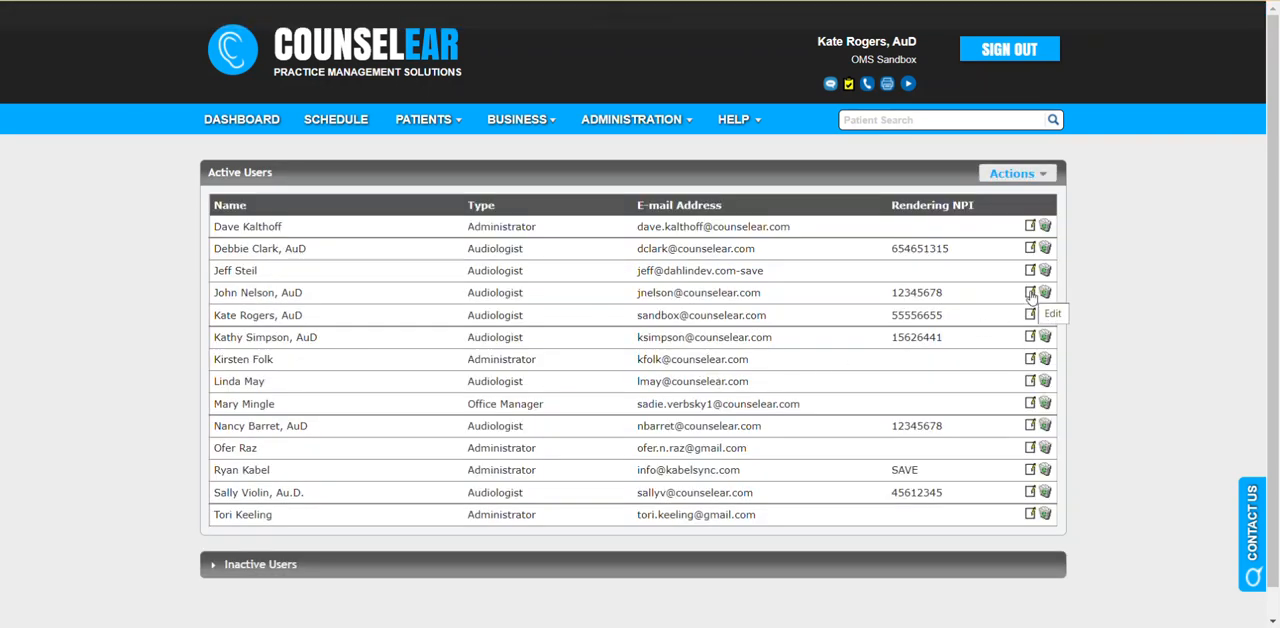
- Bring up the option for adding a user to the active user list
left_click(1040, 177)
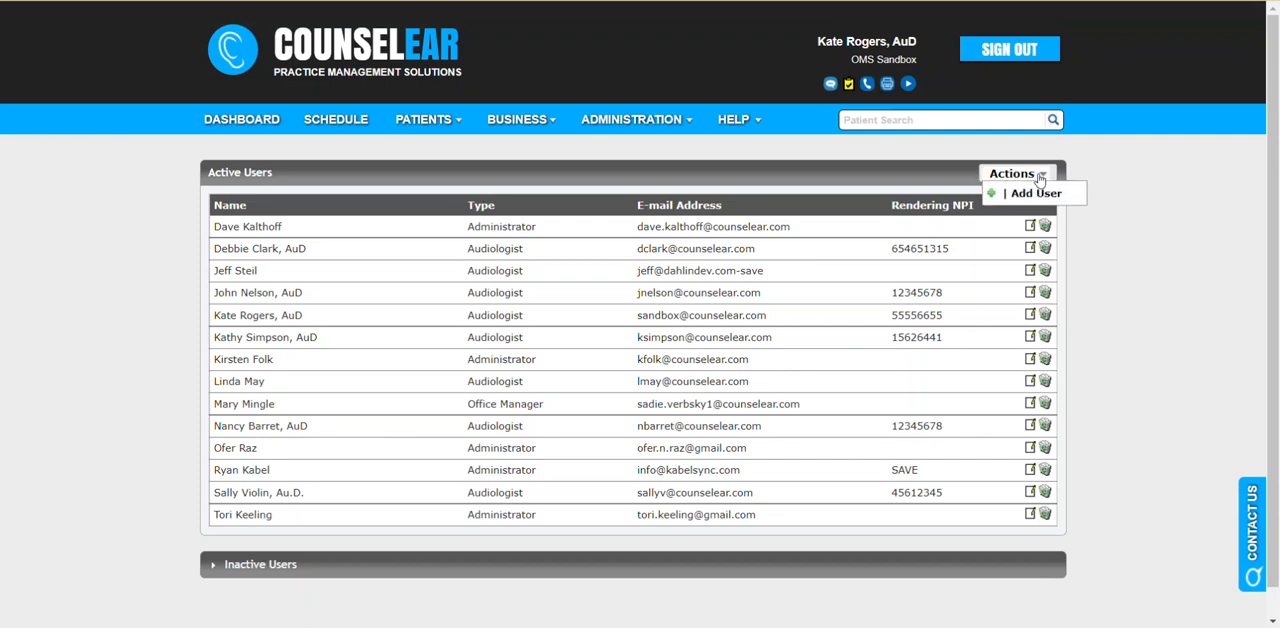